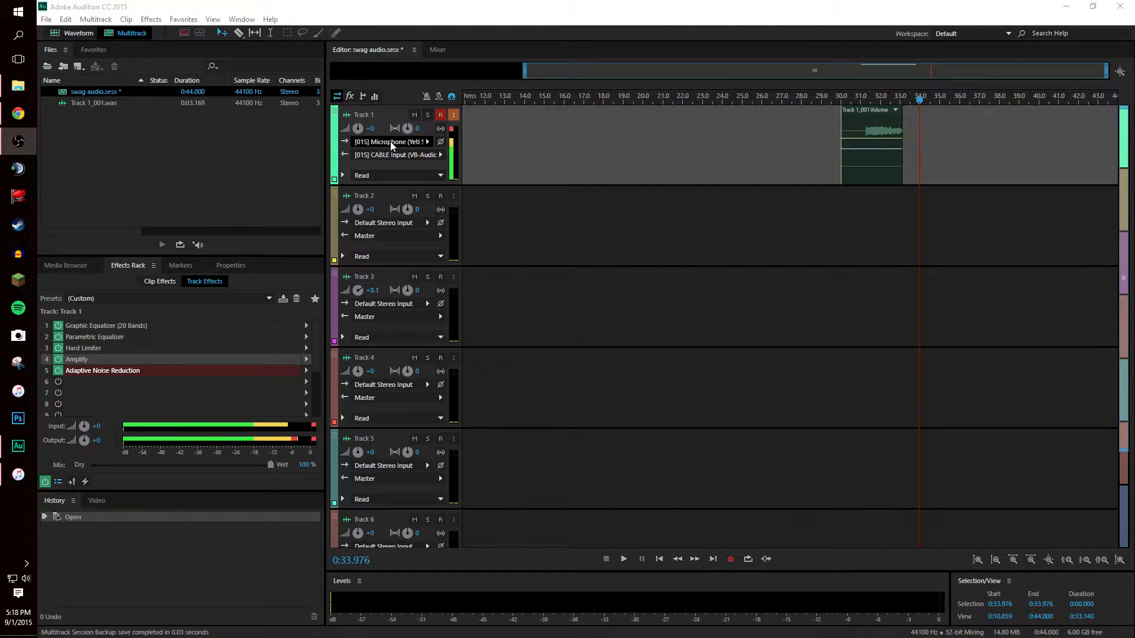
Step: Route Track 1's input to the Yeti stereo microphone and keep its output on CABLE Input
{"action": "left_click", "coordinate": [424, 159]}
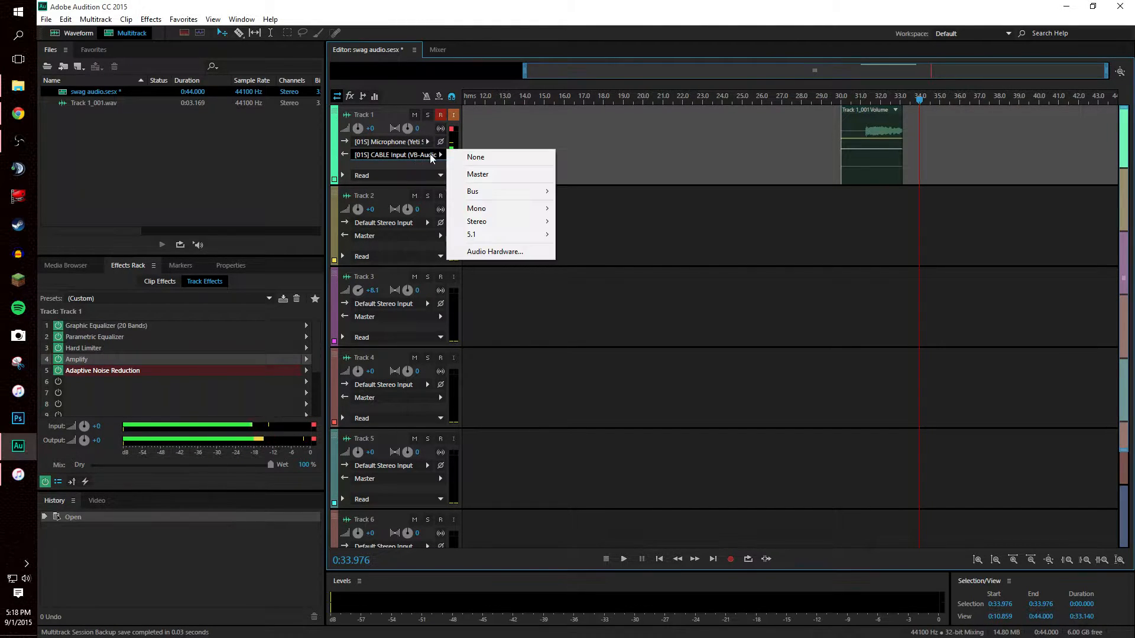
{"action": "mouse_move", "coordinate": [500, 221]}
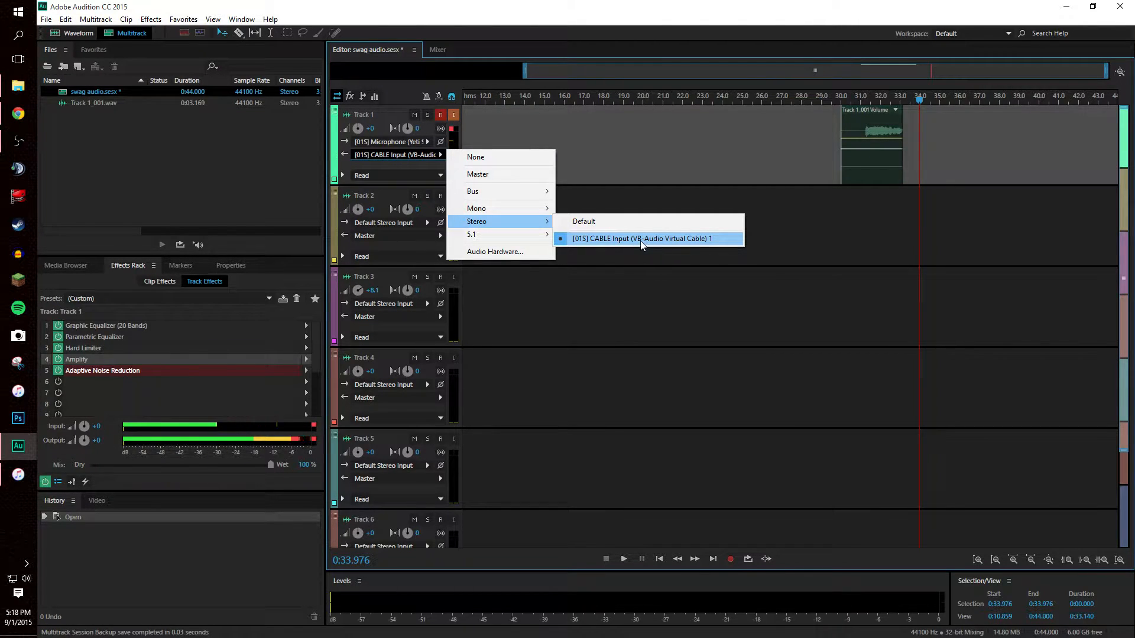
{"action": "left_click", "coordinate": [596, 240]}
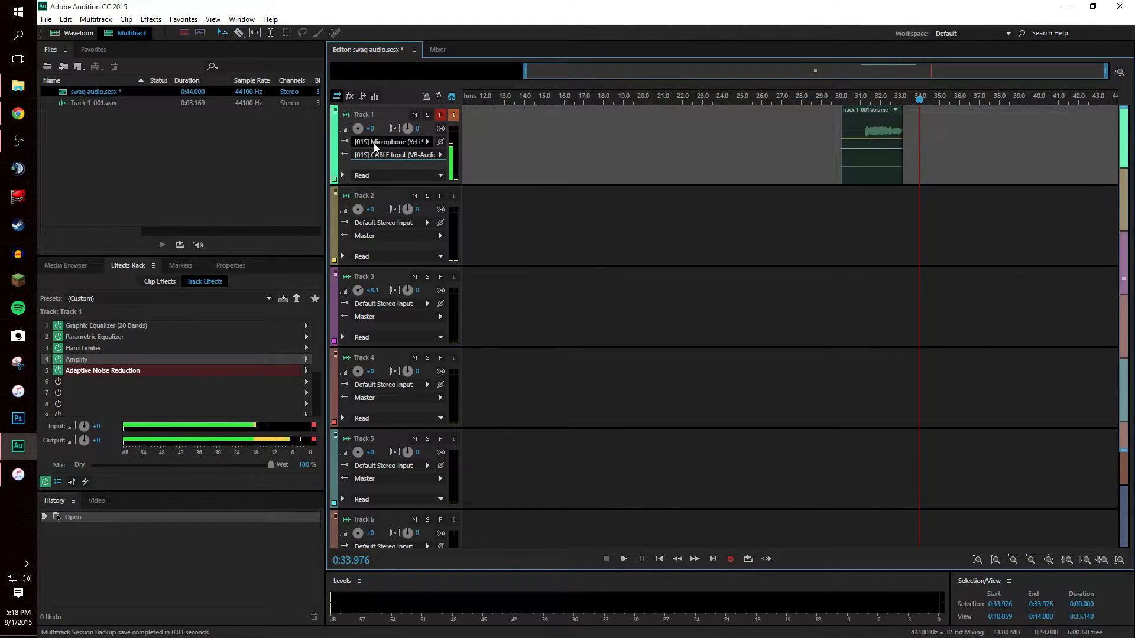
{"action": "left_click", "coordinate": [429, 141]}
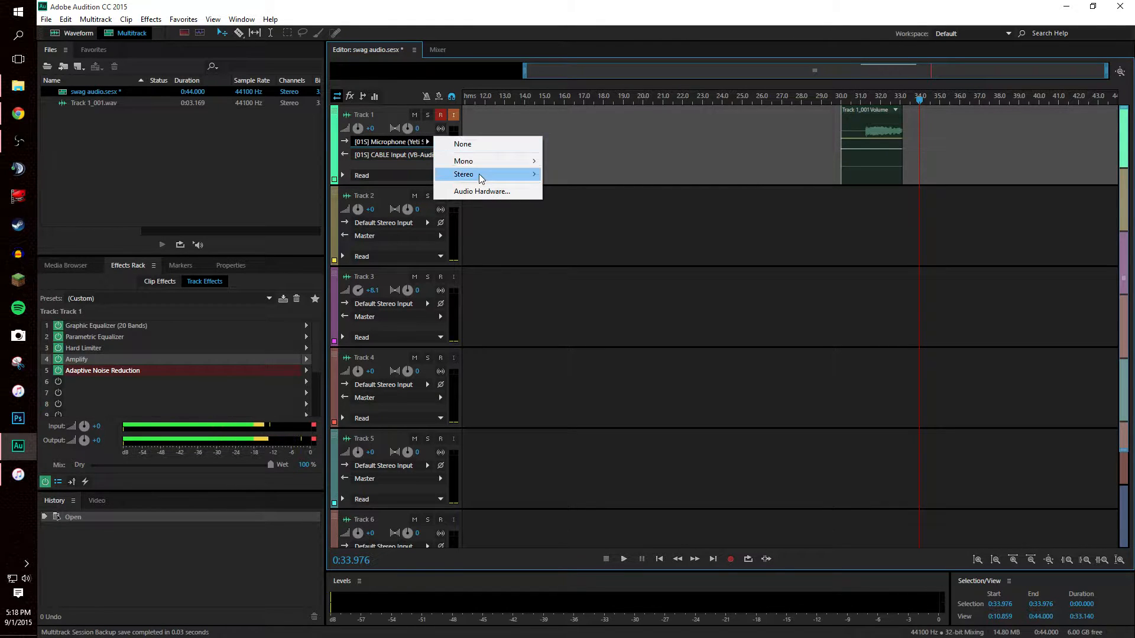
{"action": "mouse_move", "coordinate": [479, 174]}
{"action": "left_click", "coordinate": [615, 195]}
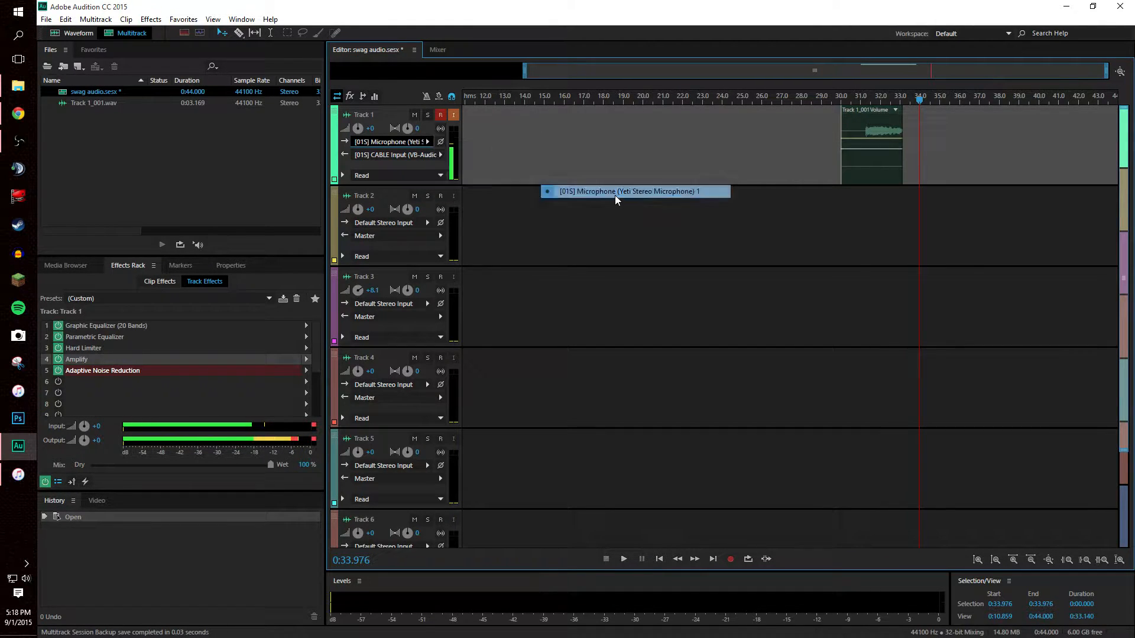
{"action": "left_click", "coordinate": [439, 155]}
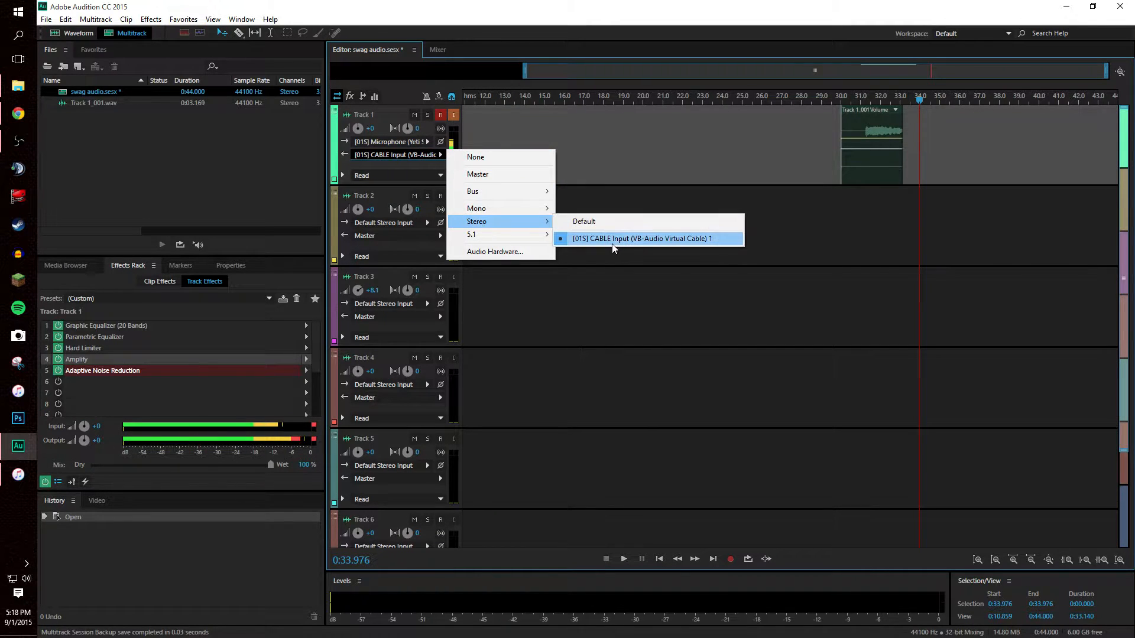
{"action": "left_click", "coordinate": [612, 239]}
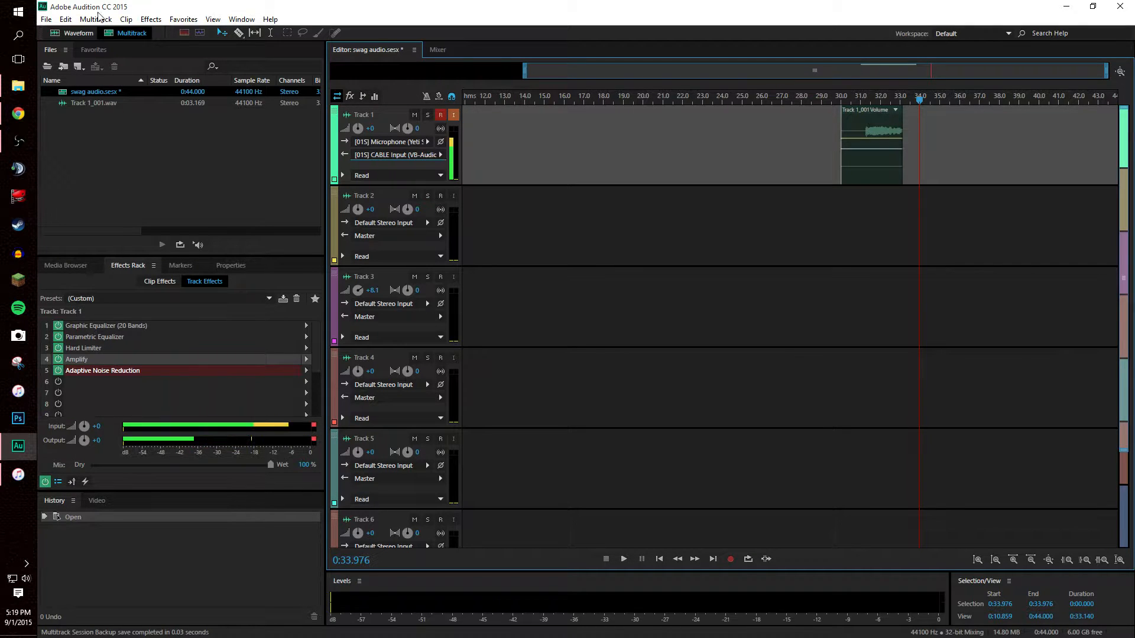
Step: Show the Filter and EQ effects for Track 1's empty rack slot 6
{"action": "left_click", "coordinate": [43, 19]}
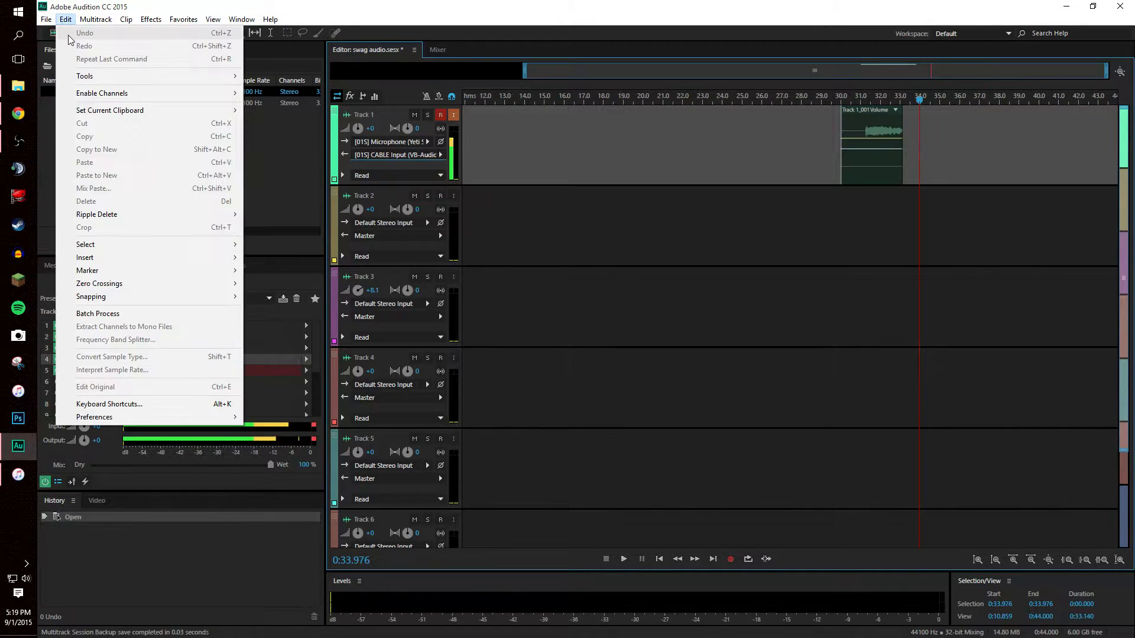
{"action": "mouse_move", "coordinate": [95, 33]}
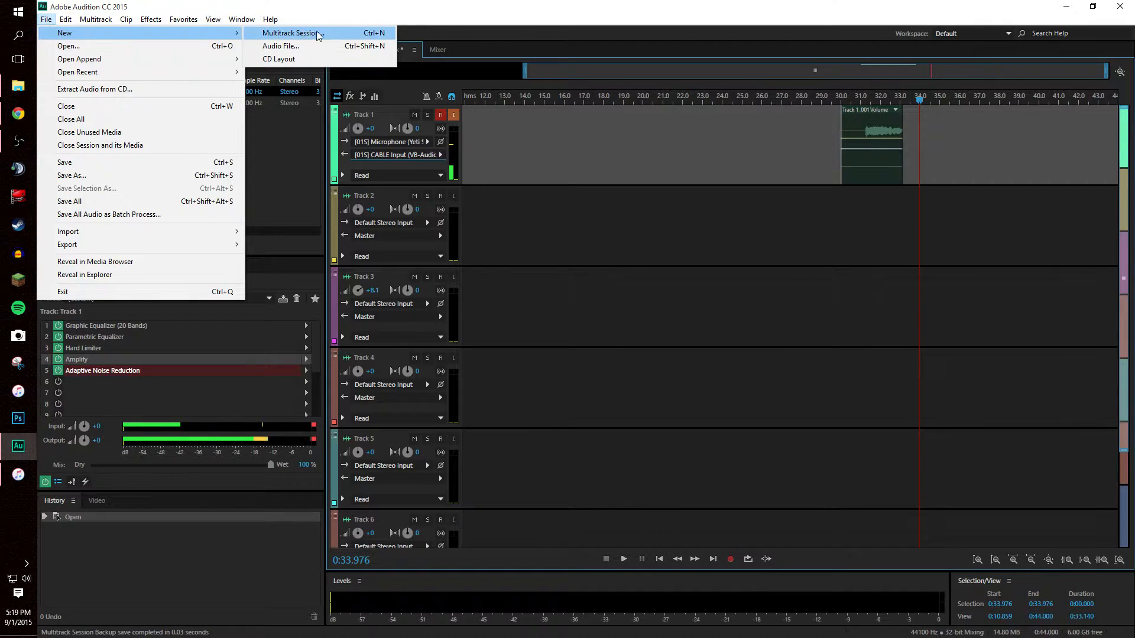
{"action": "left_click", "coordinate": [300, 267]}
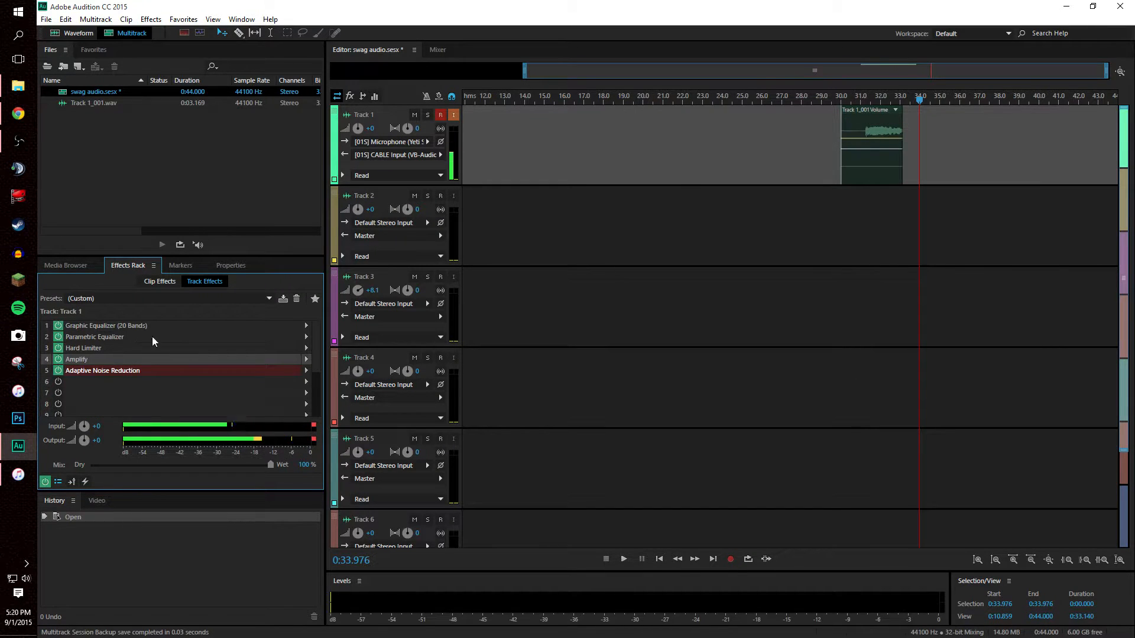
{"action": "left_click", "coordinate": [306, 383]}
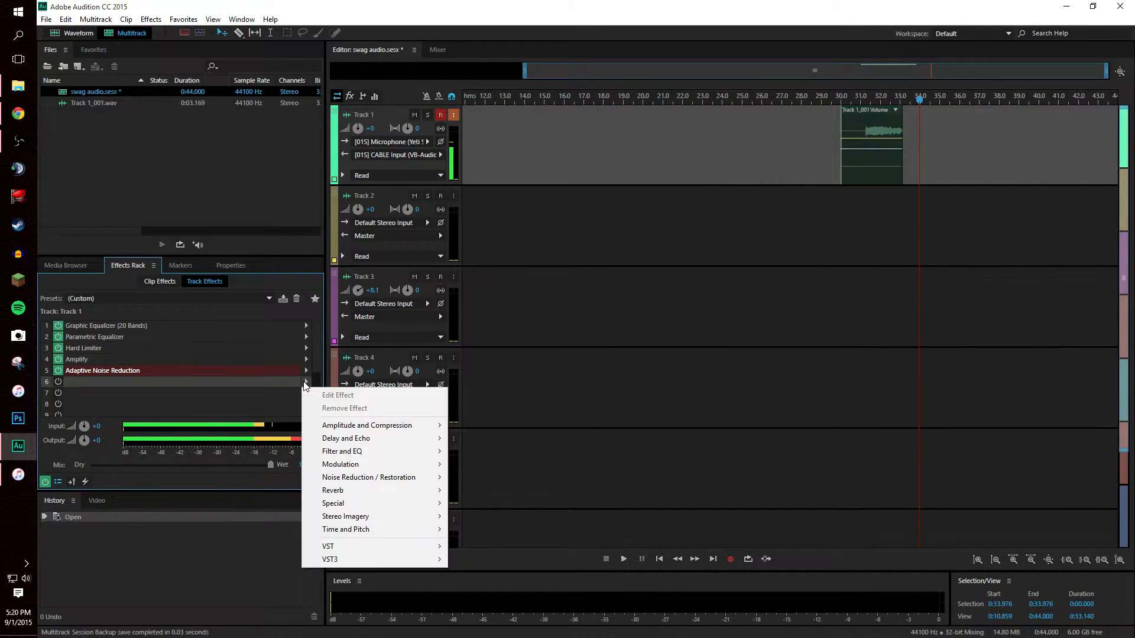
{"action": "mouse_move", "coordinate": [373, 457]}
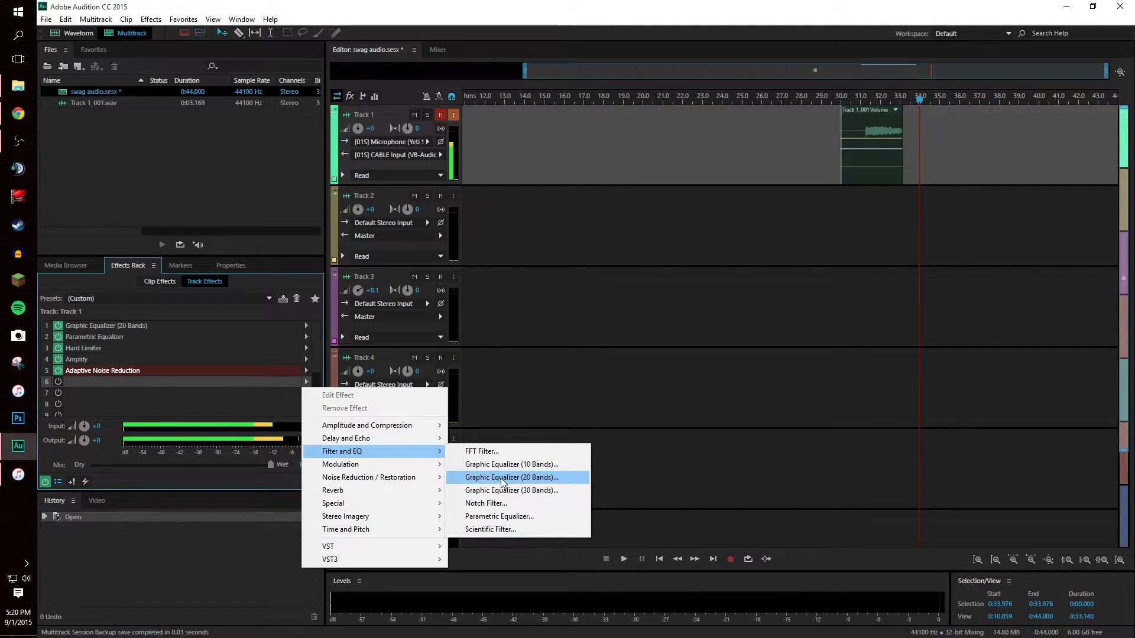
{"action": "left_click", "coordinate": [183, 328]}
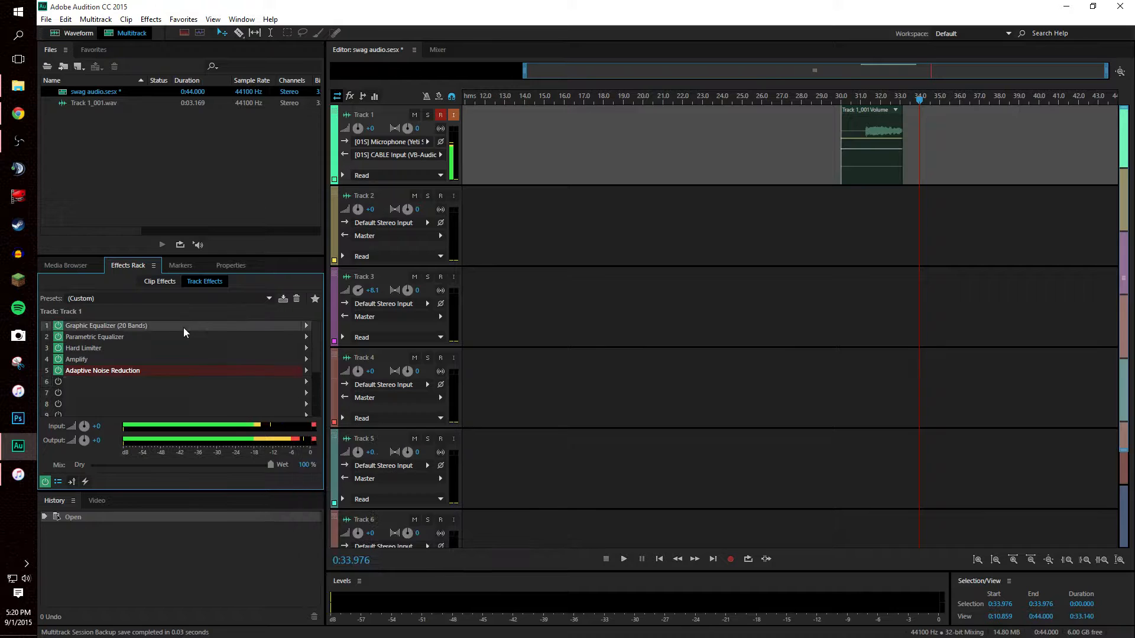
{"action": "double_click", "coordinate": [184, 328]}
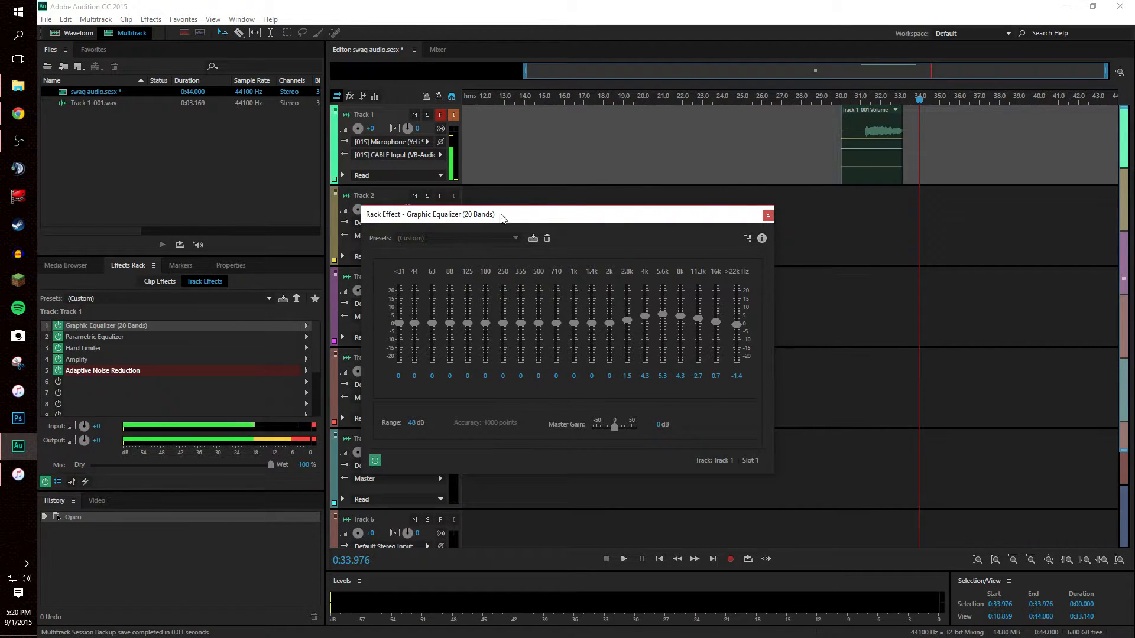
{"action": "left_click", "coordinate": [768, 216]}
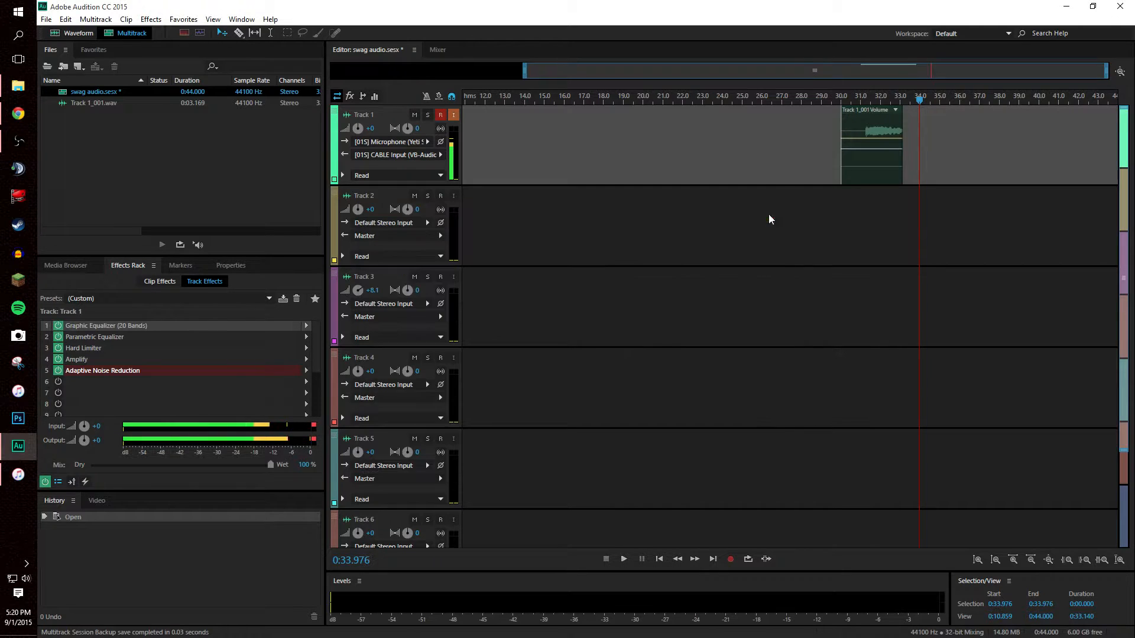
Step: Check the Parametric Equalizer's Custom bands (123 Hz +8.1 dB, 814 Hz −4.1 dB, 6000 Hz +6 dB), then list slot 6's effects
{"action": "double_click", "coordinate": [91, 337]}
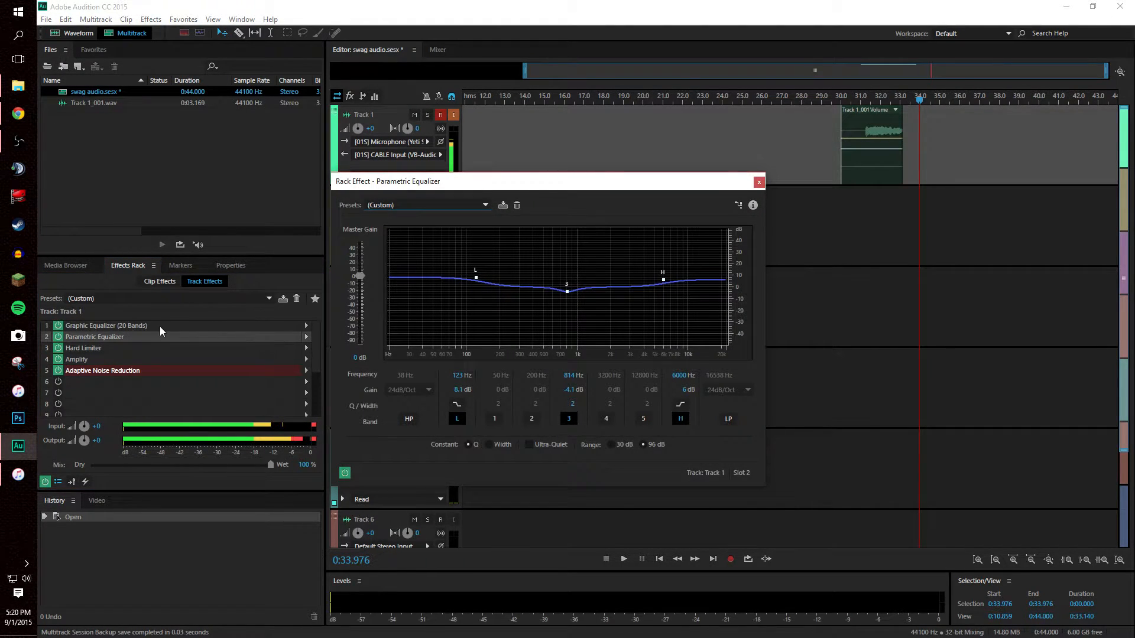
{"action": "left_click", "coordinate": [393, 206]}
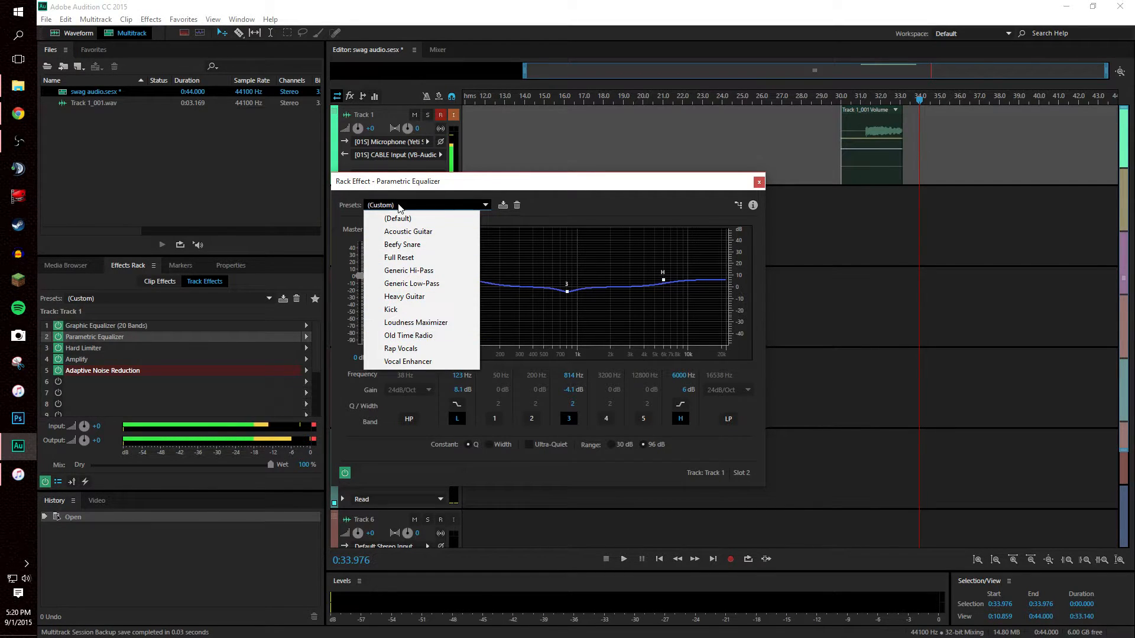
{"action": "left_click", "coordinate": [505, 272]}
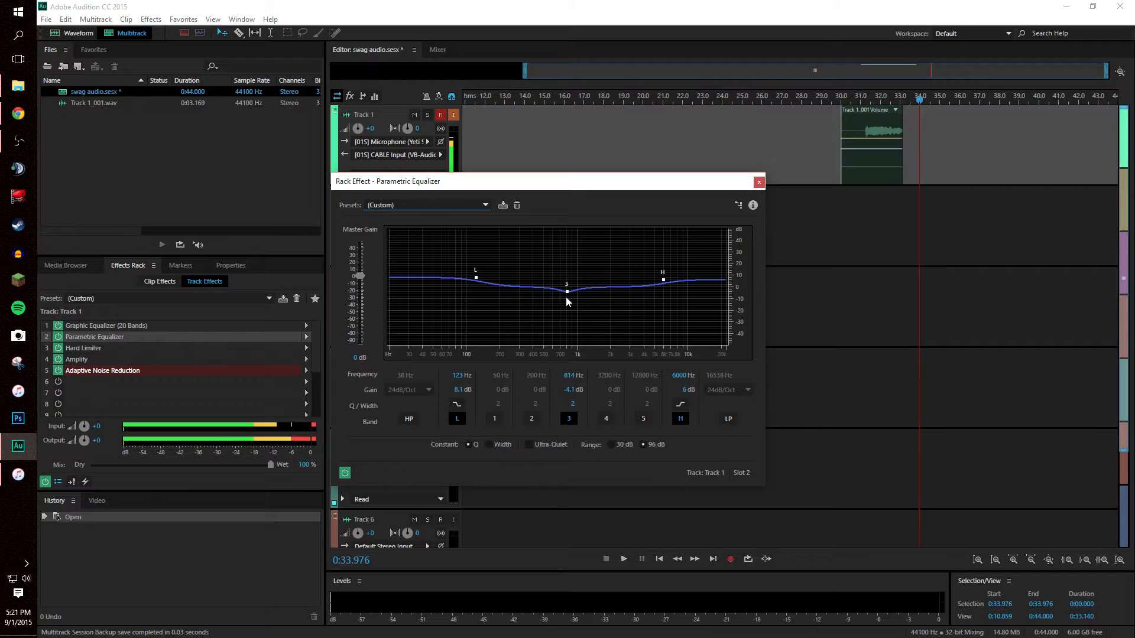
{"action": "left_click", "coordinate": [758, 183]}
{"action": "left_click", "coordinate": [304, 383]}
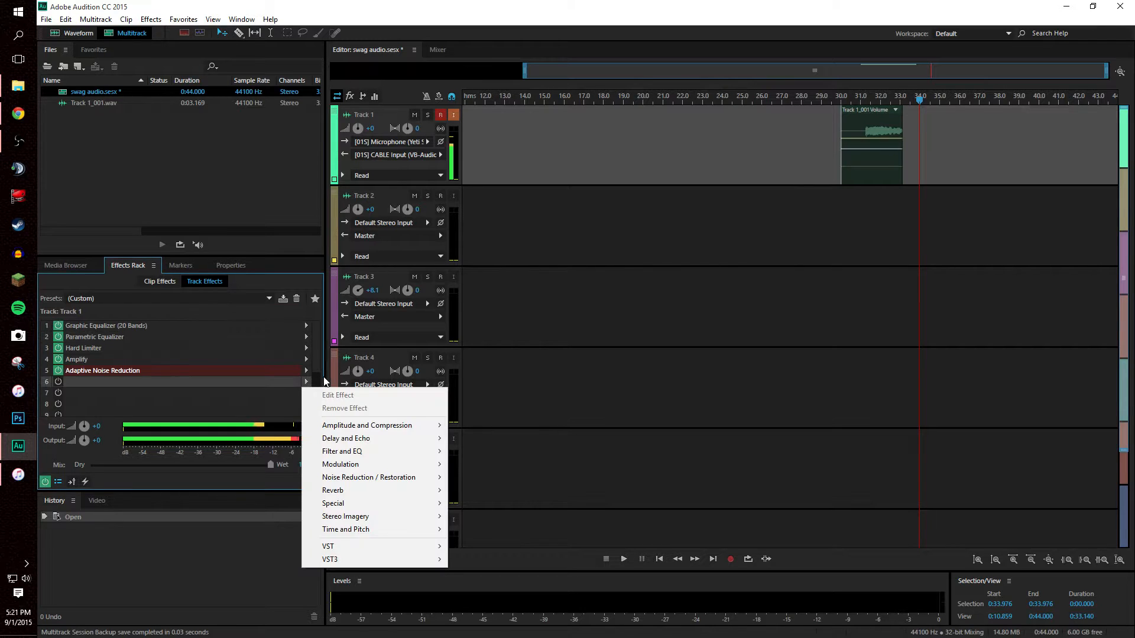
{"action": "mouse_move", "coordinate": [377, 455]}
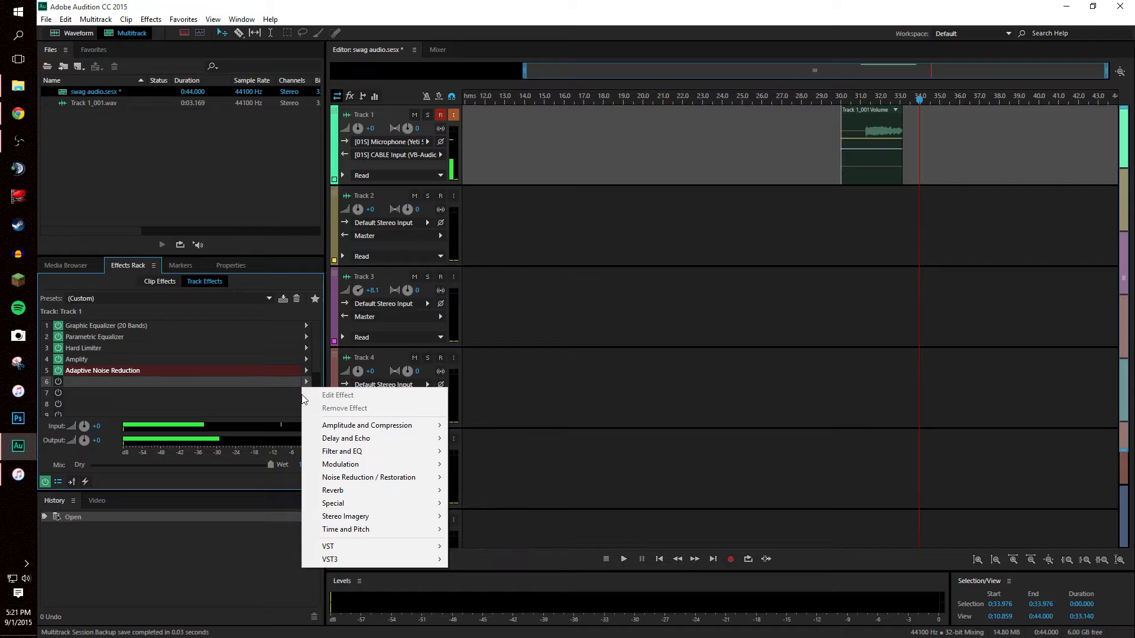
{"action": "left_click", "coordinate": [126, 346]}
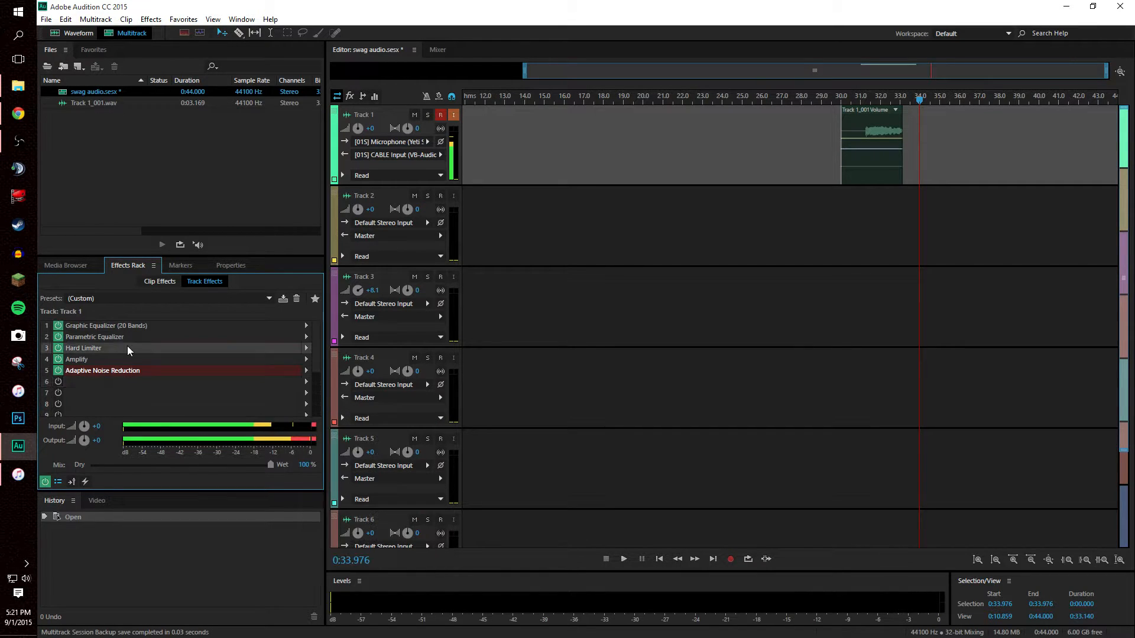
{"action": "double_click", "coordinate": [126, 345]}
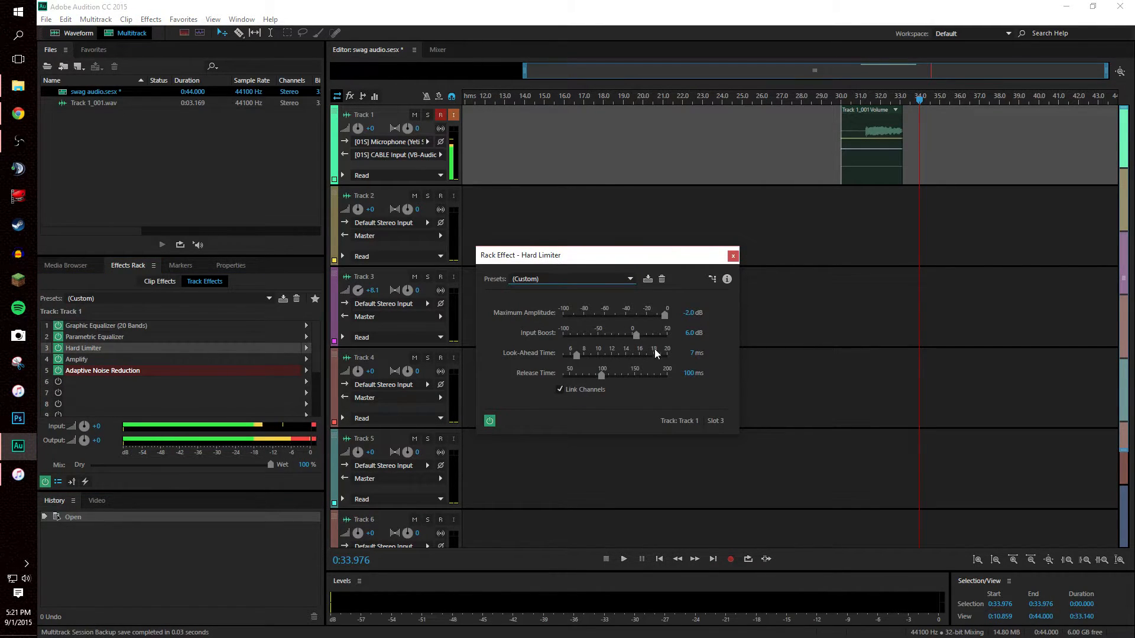
{"action": "left_click", "coordinate": [561, 277]}
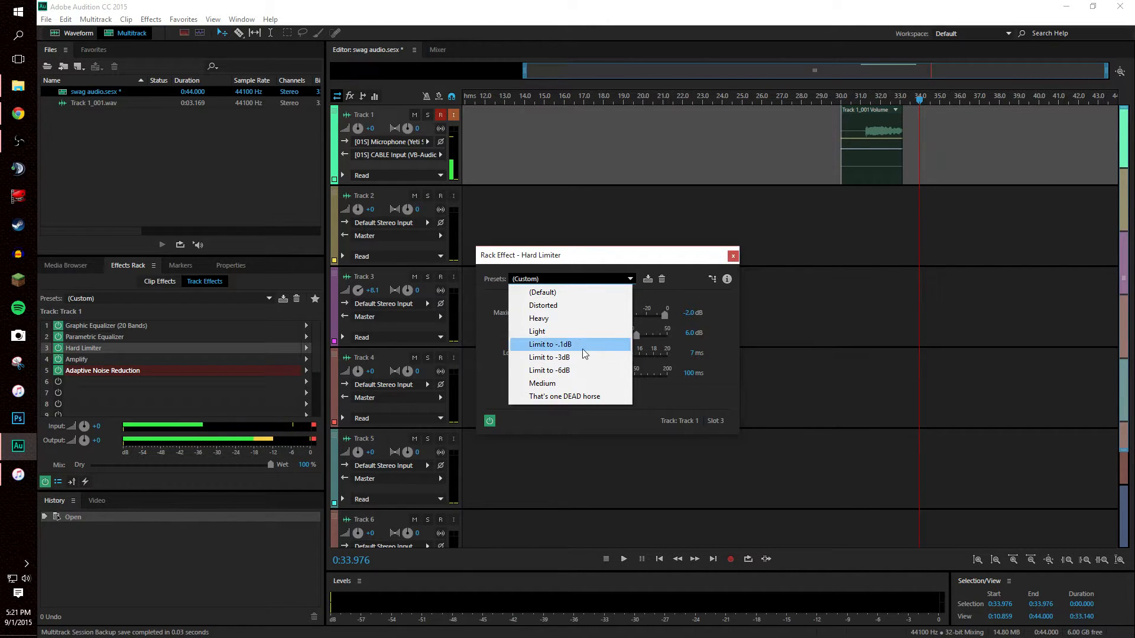
{"action": "left_click", "coordinate": [686, 399]}
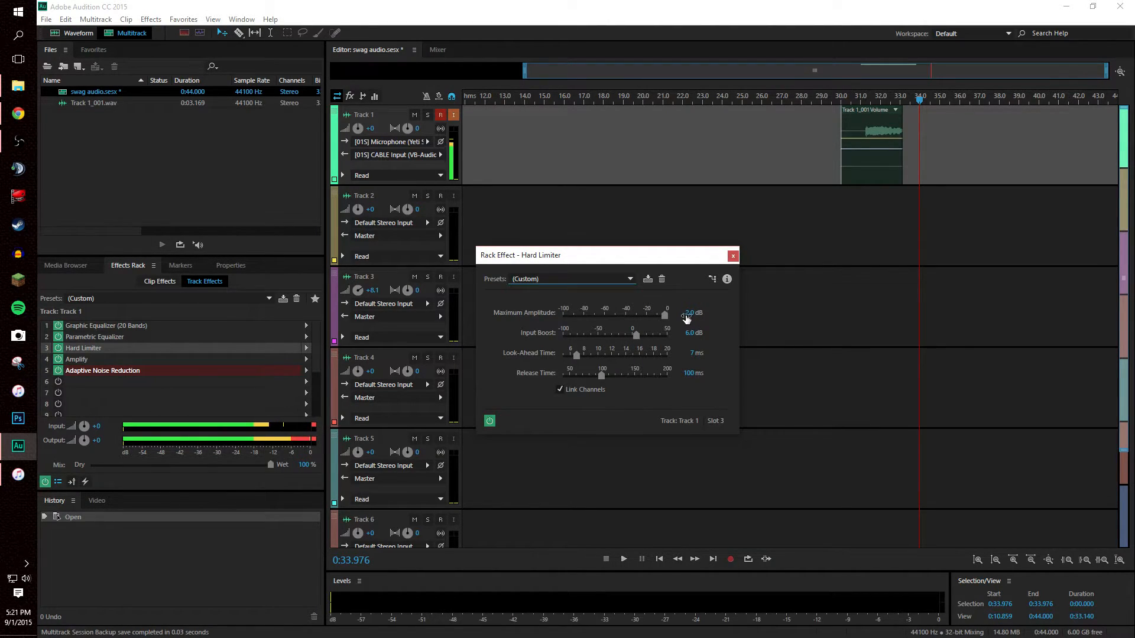
{"action": "left_click", "coordinate": [694, 319]}
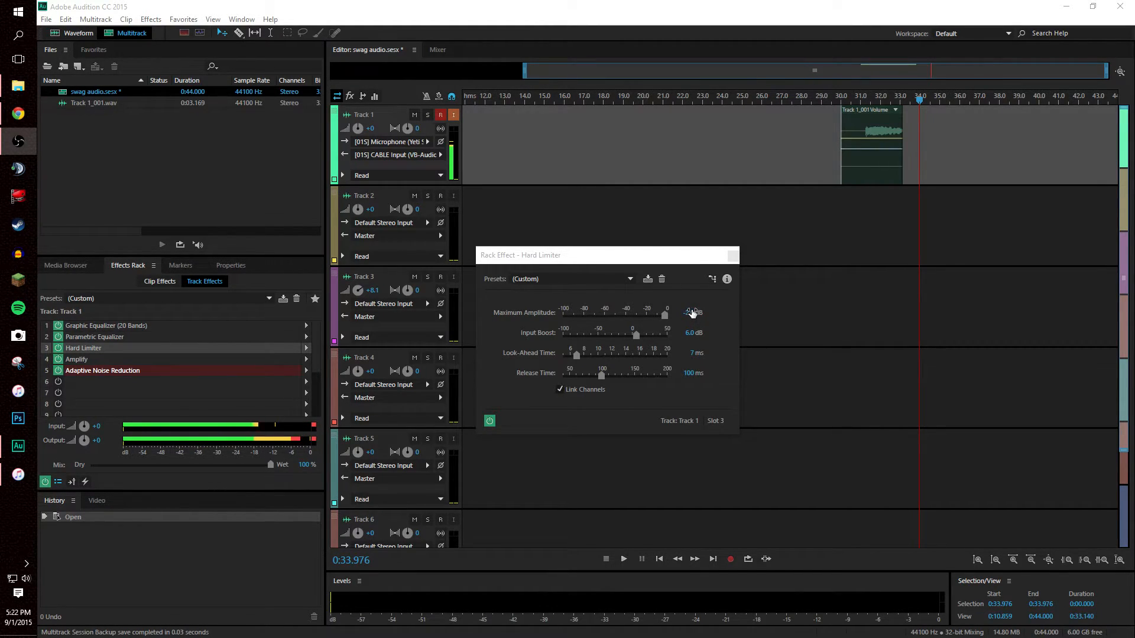
{"action": "left_click", "coordinate": [733, 255]}
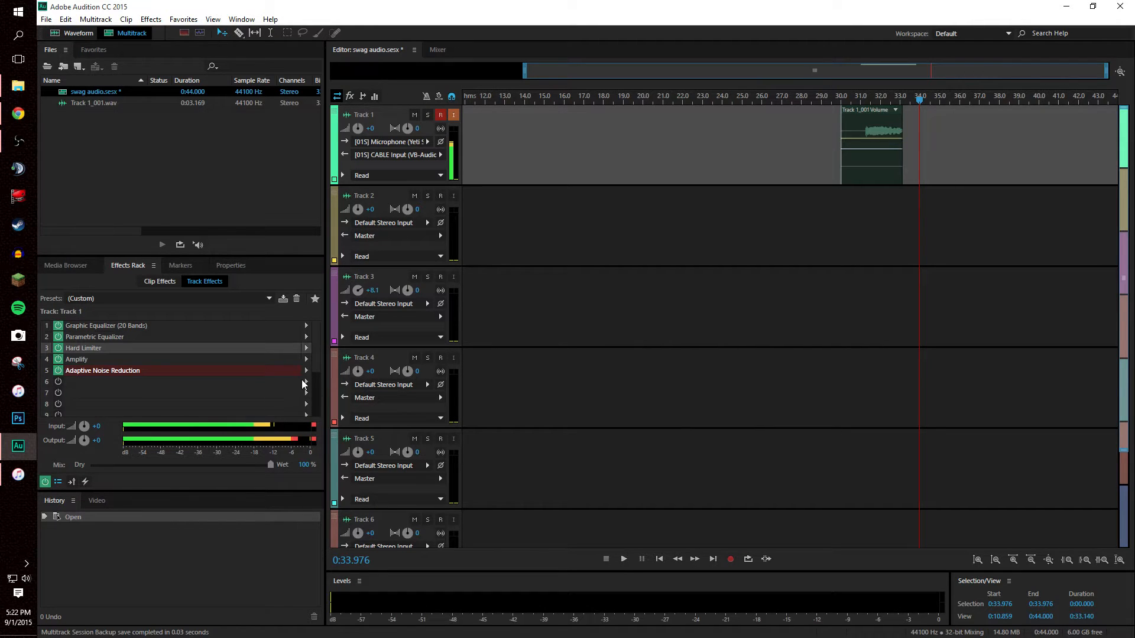
Step: Bypass Adaptive Noise Reduction and show the Amplitude and Compression effects for empty slot 7
{"action": "left_click", "coordinate": [306, 381]}
{"action": "mouse_move", "coordinate": [414, 427]}
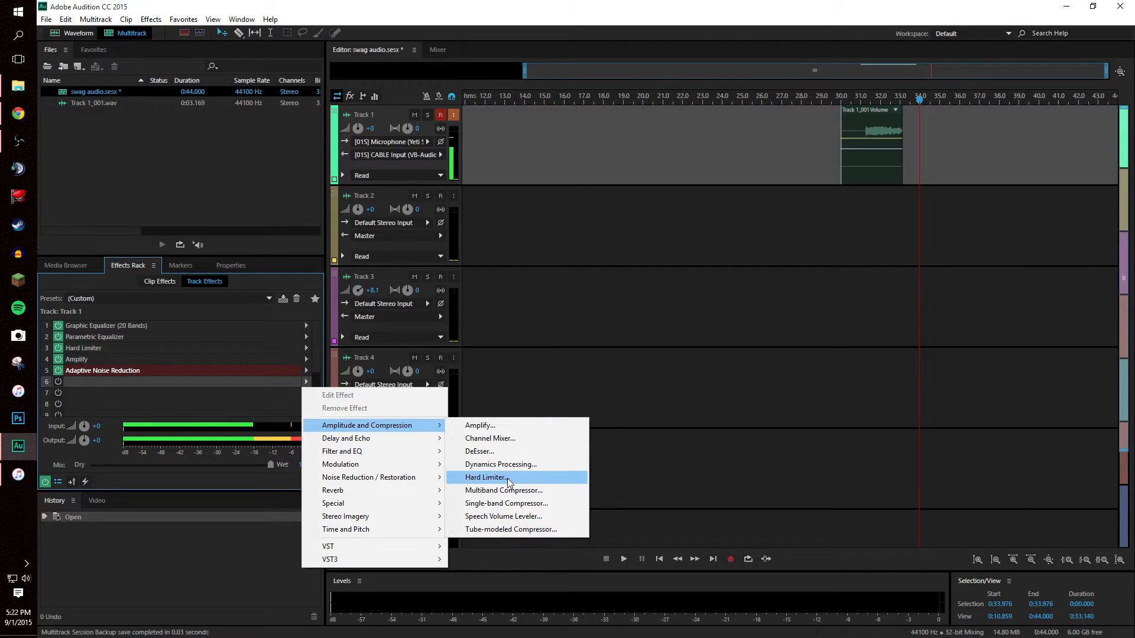
{"action": "left_click", "coordinate": [223, 389]}
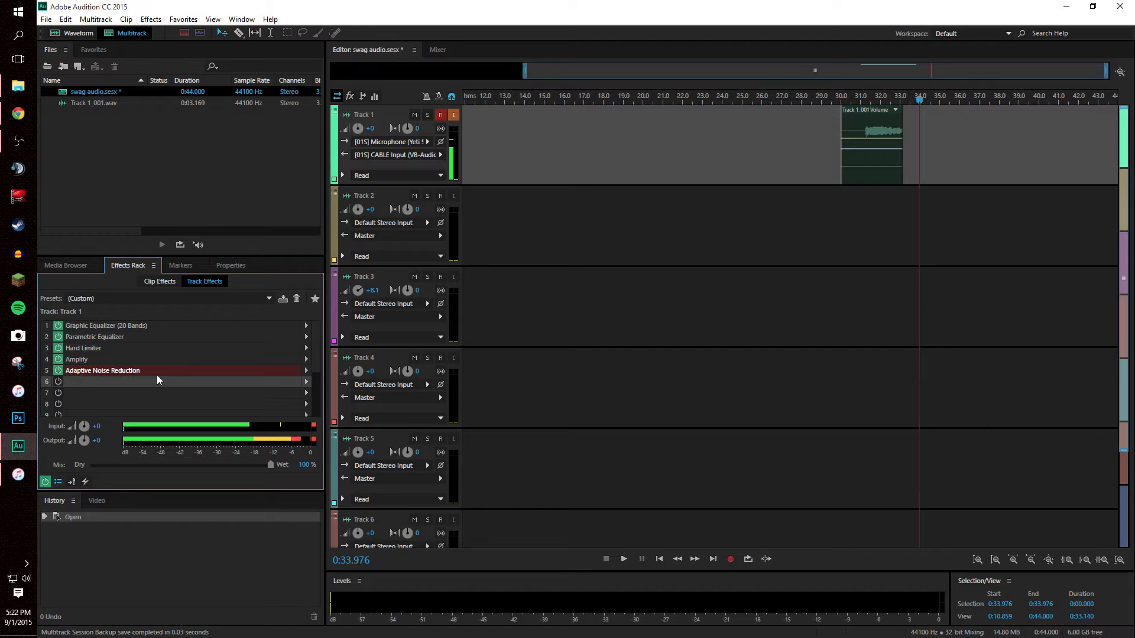
{"action": "left_click", "coordinate": [58, 370]}
{"action": "left_click", "coordinate": [310, 395]}
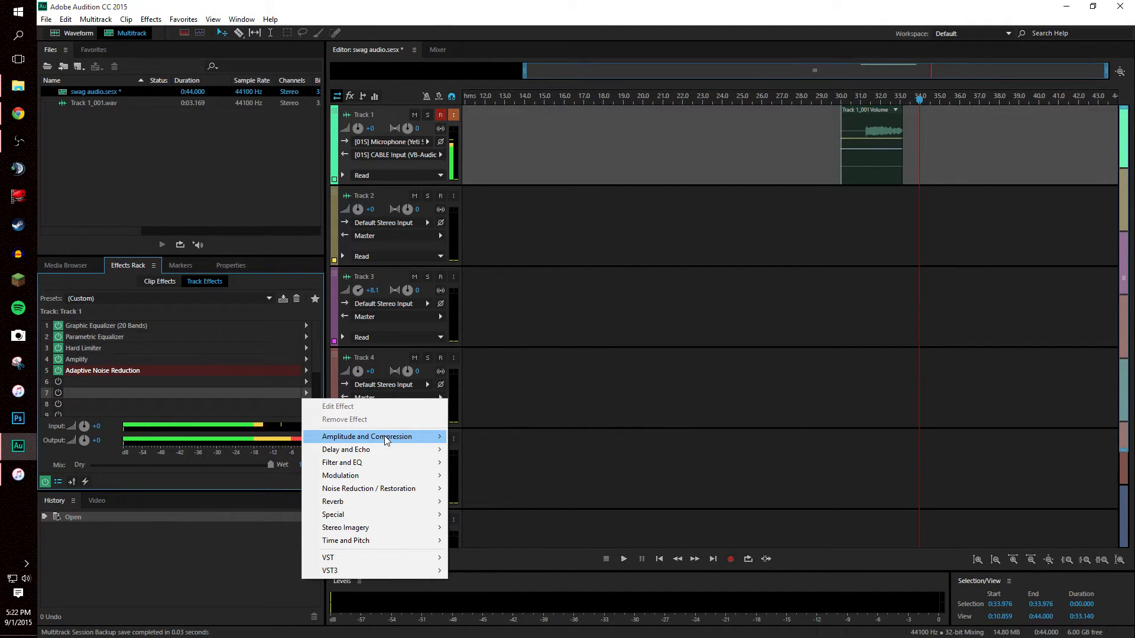
{"action": "mouse_move", "coordinate": [388, 440]}
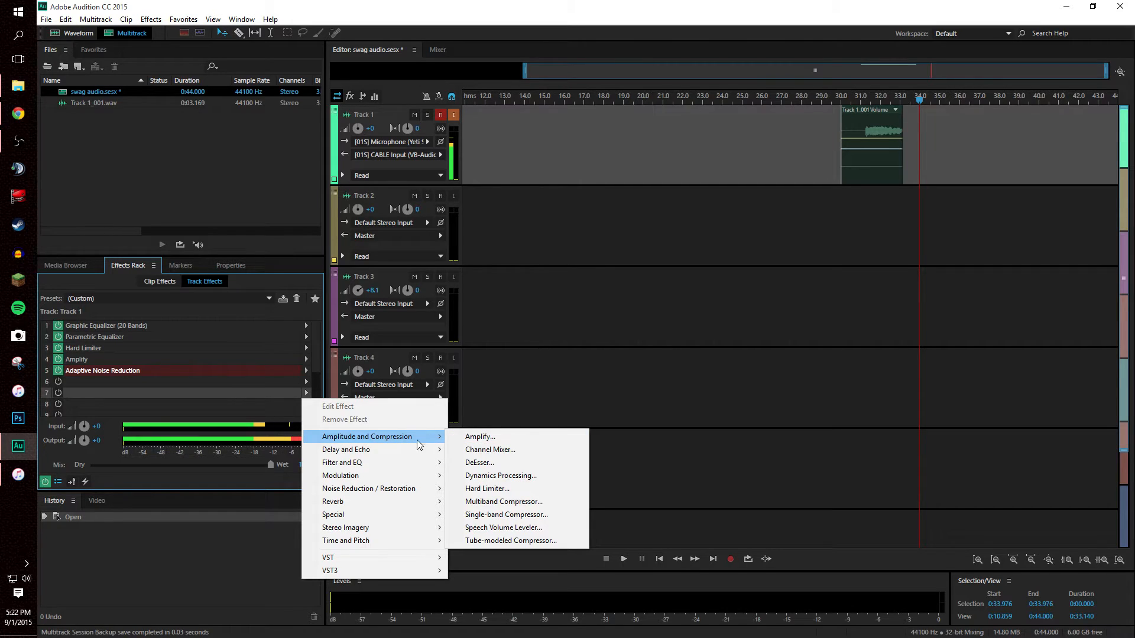
Step: Open Amplify's settings, confirm 3 dB linked left and right gain, and close them
{"action": "left_click", "coordinate": [479, 437]}
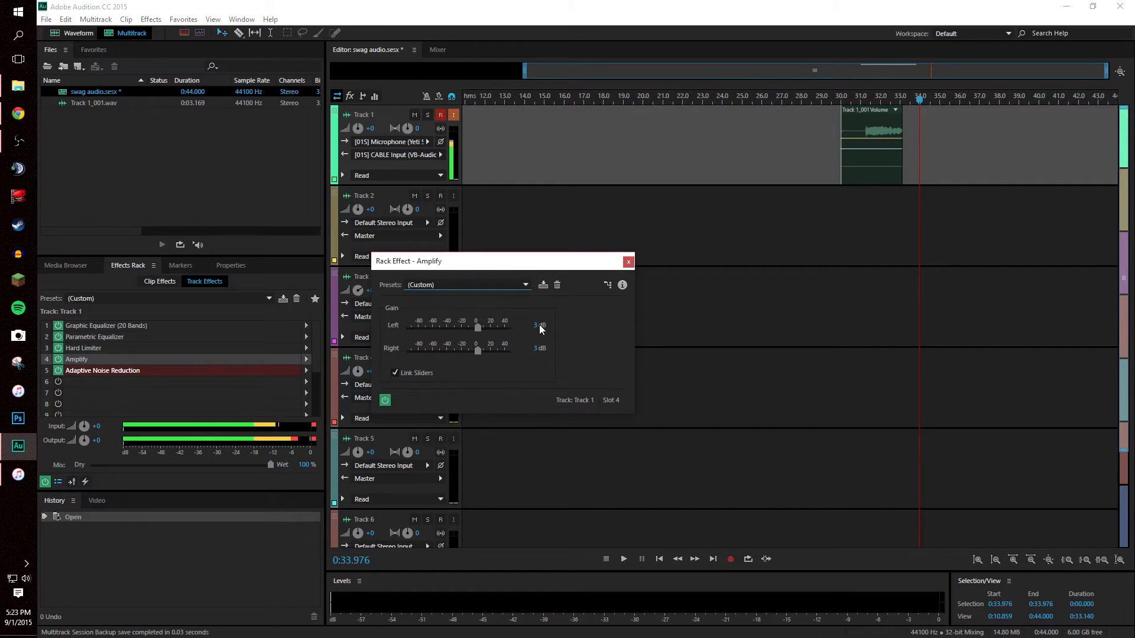
{"action": "left_click", "coordinate": [628, 263]}
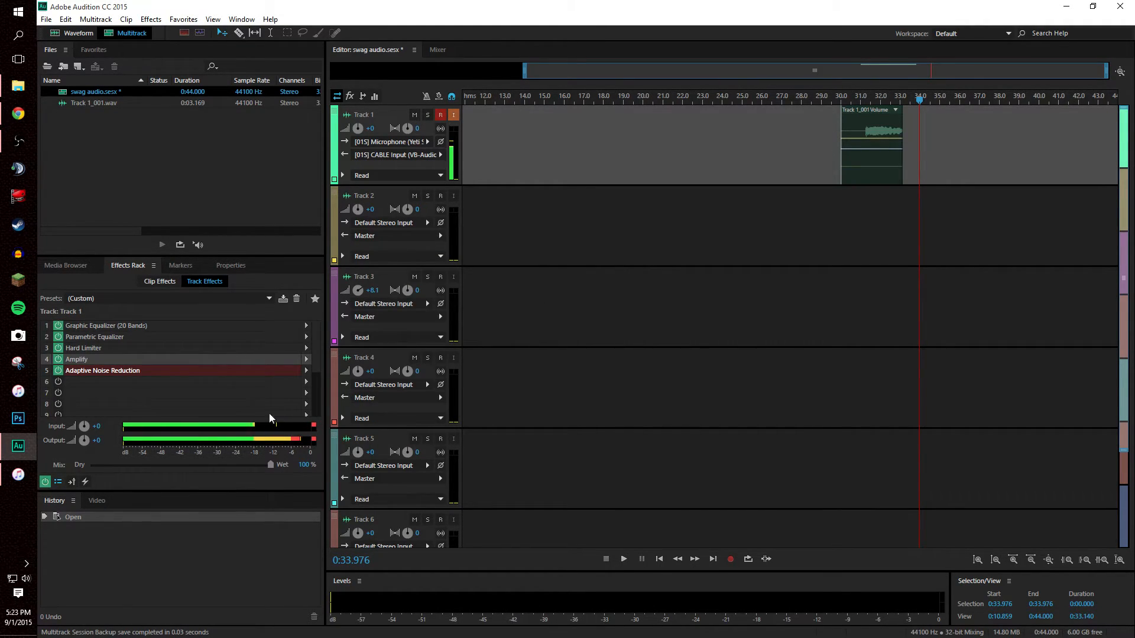
{"action": "left_click", "coordinate": [126, 372]}
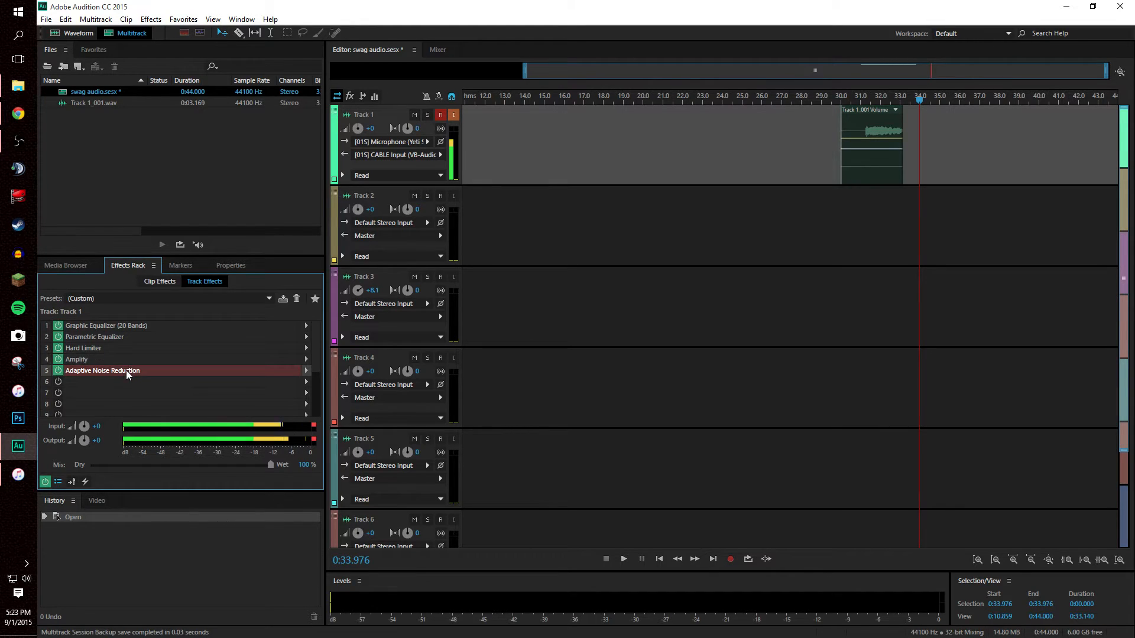
{"action": "double_click", "coordinate": [126, 370]}
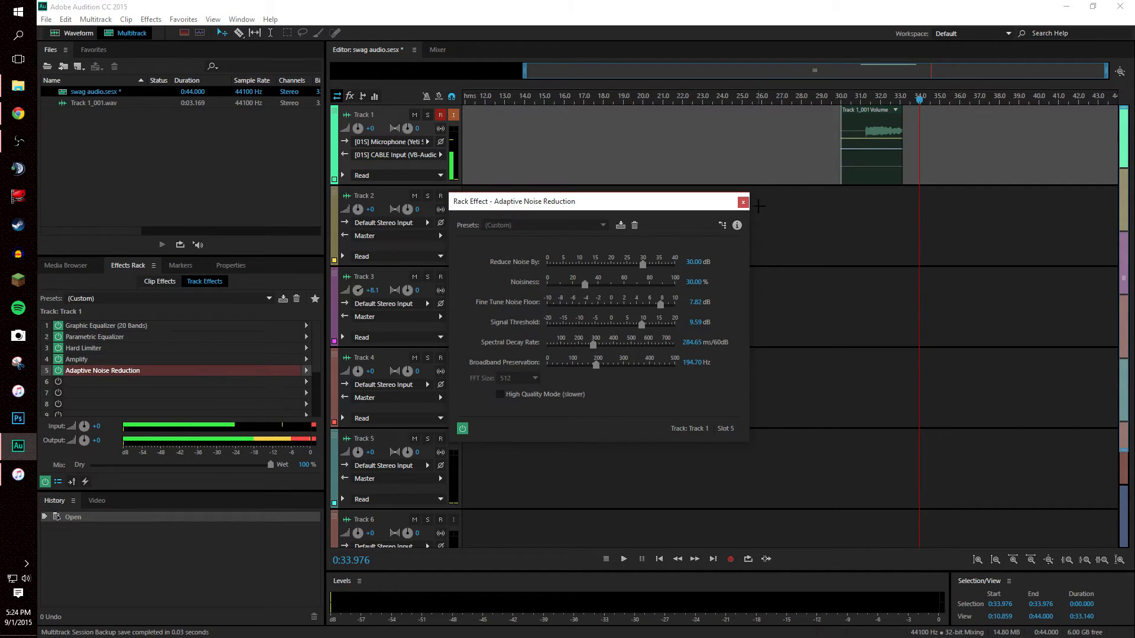
{"action": "left_click", "coordinate": [743, 202]}
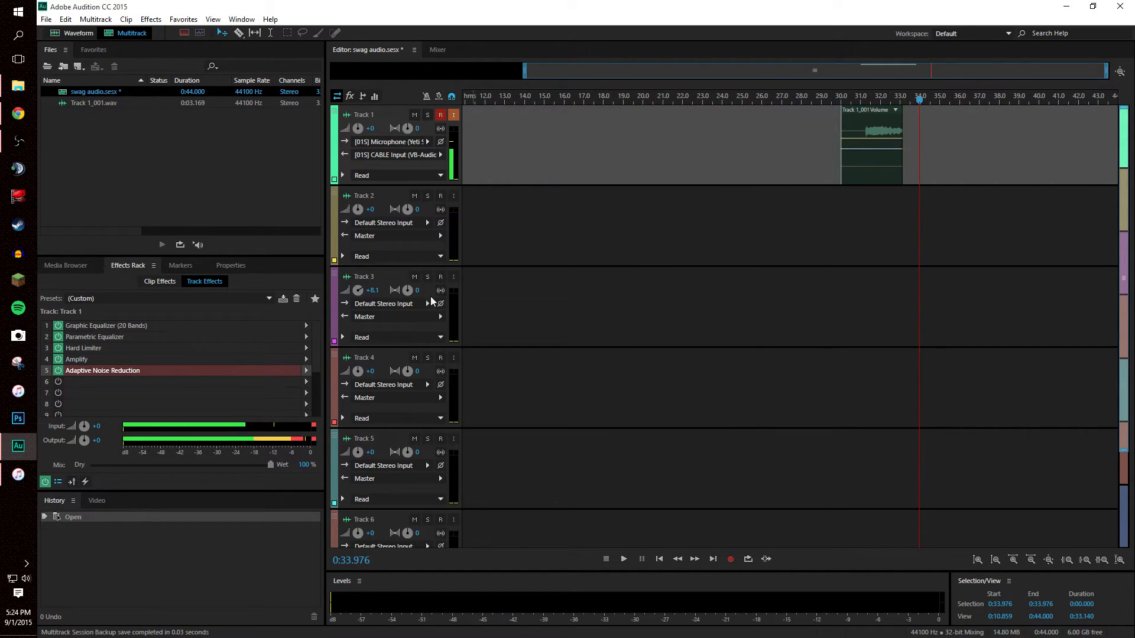
Step: Bypass all five Track 1 rack effects
{"action": "left_click", "coordinate": [58, 370]}
{"action": "left_click", "coordinate": [58, 359]}
{"action": "left_click", "coordinate": [58, 348]}
{"action": "left_click", "coordinate": [58, 337]}
{"action": "left_click", "coordinate": [58, 326]}
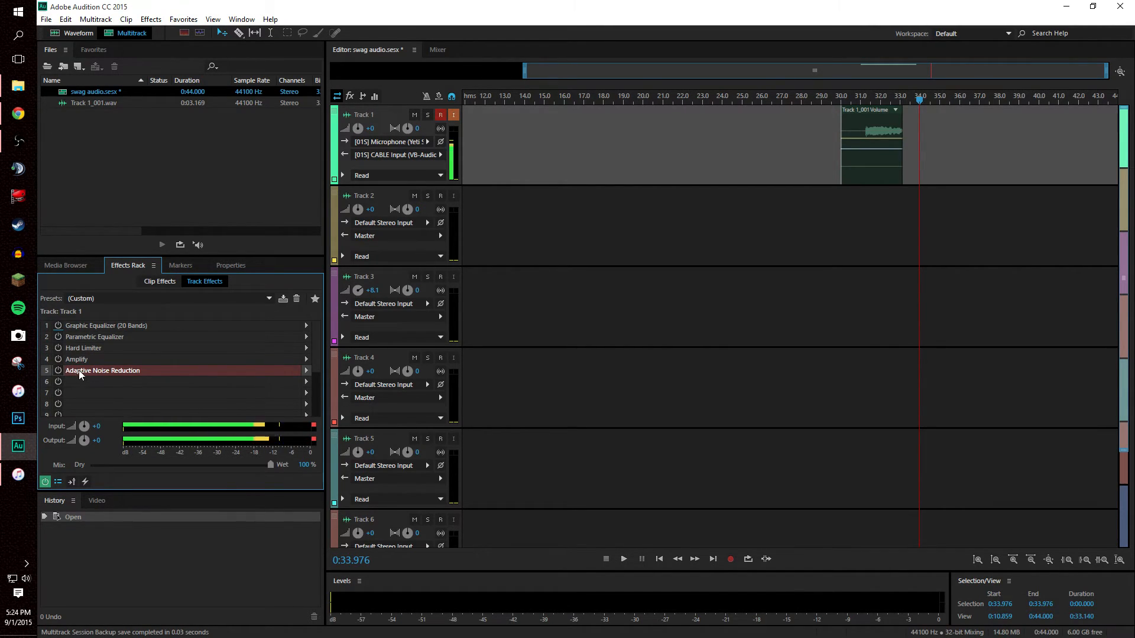
Step: Re-enable Graphic Equalizer (20 Bands), Parametric Equalizer and Hard Limiter
{"action": "left_click", "coordinate": [58, 326]}
{"action": "left_click", "coordinate": [58, 337]}
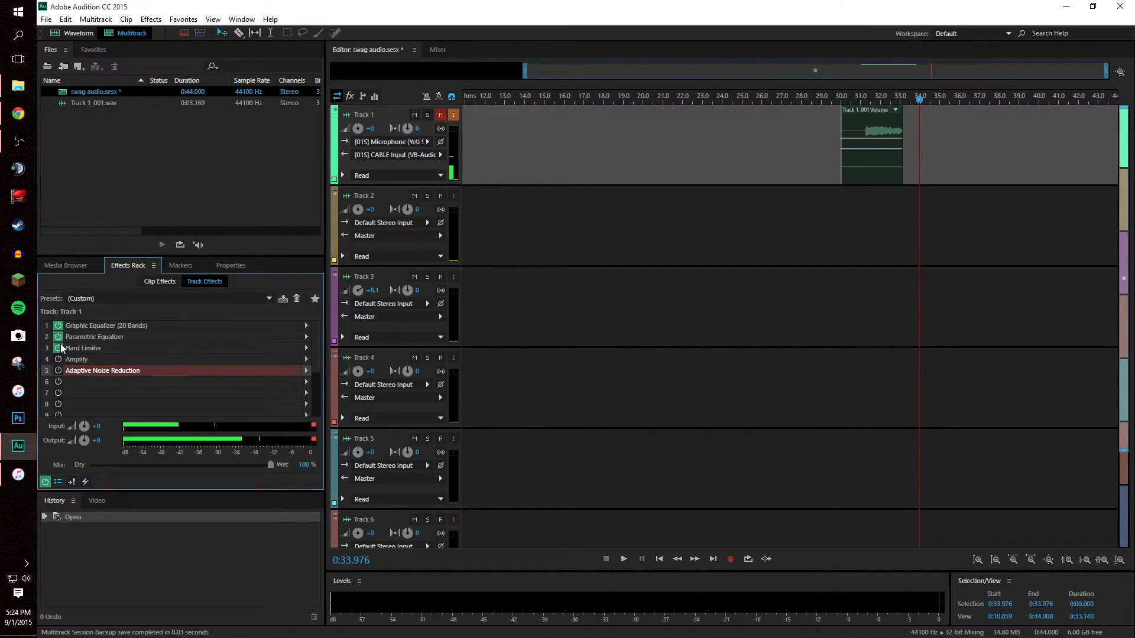
{"action": "left_click", "coordinate": [59, 348]}
Step: Re-enable Amplify, then toggle Adaptive Noise Reduction off and on twice to compare, leaving it on
{"action": "left_click", "coordinate": [58, 360]}
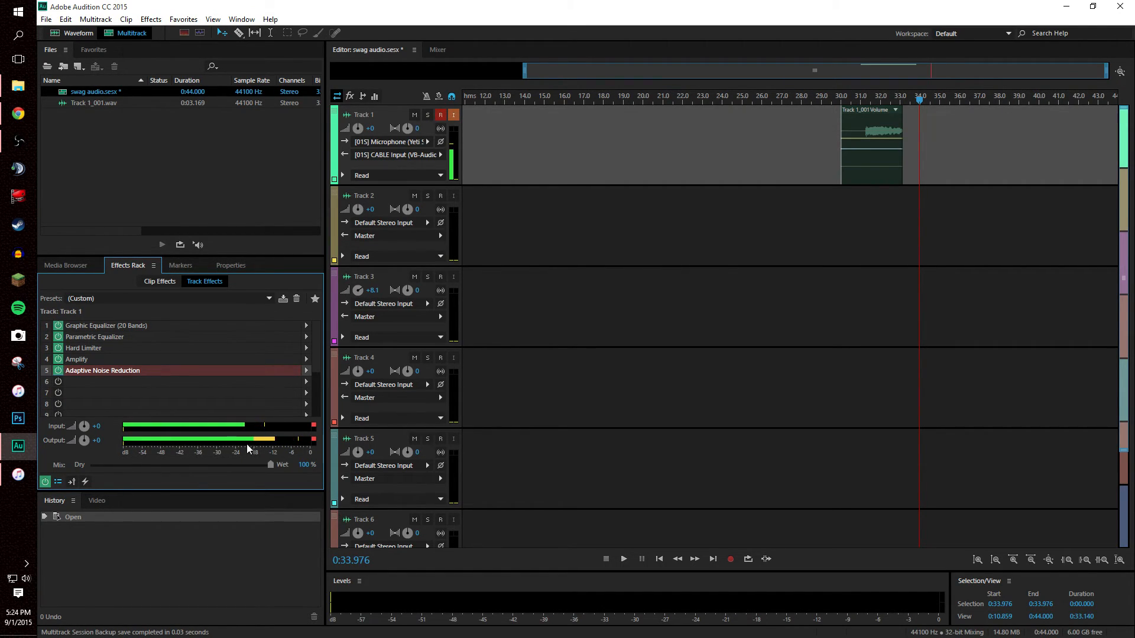
{"action": "left_click", "coordinate": [58, 371]}
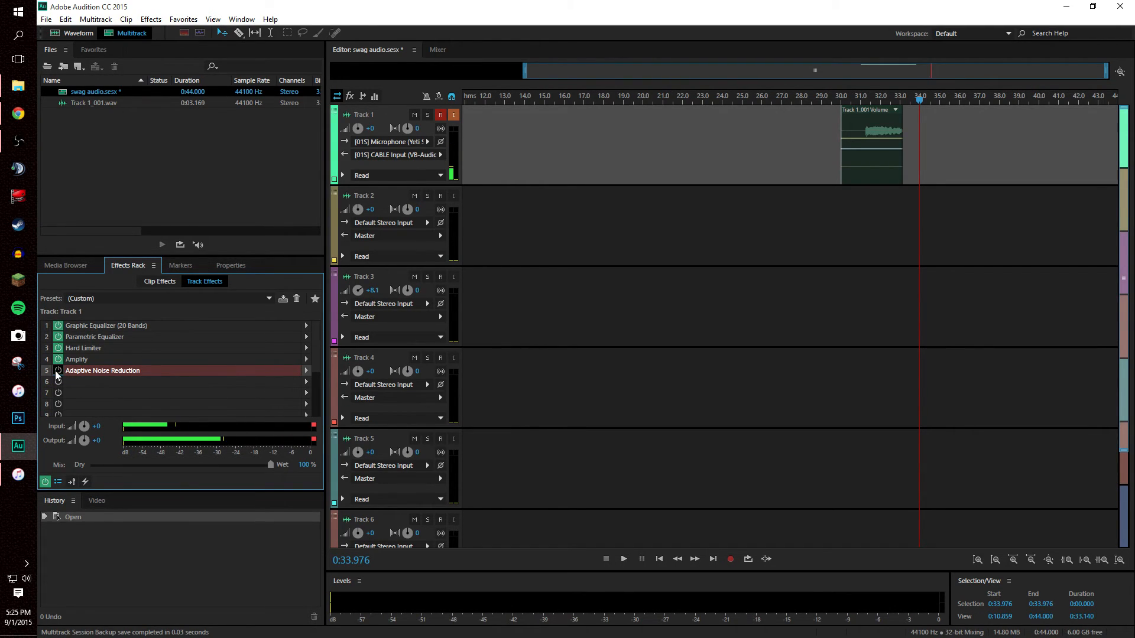
{"action": "left_click", "coordinate": [57, 371]}
{"action": "left_click", "coordinate": [57, 371]}
{"action": "left_click", "coordinate": [57, 371]}
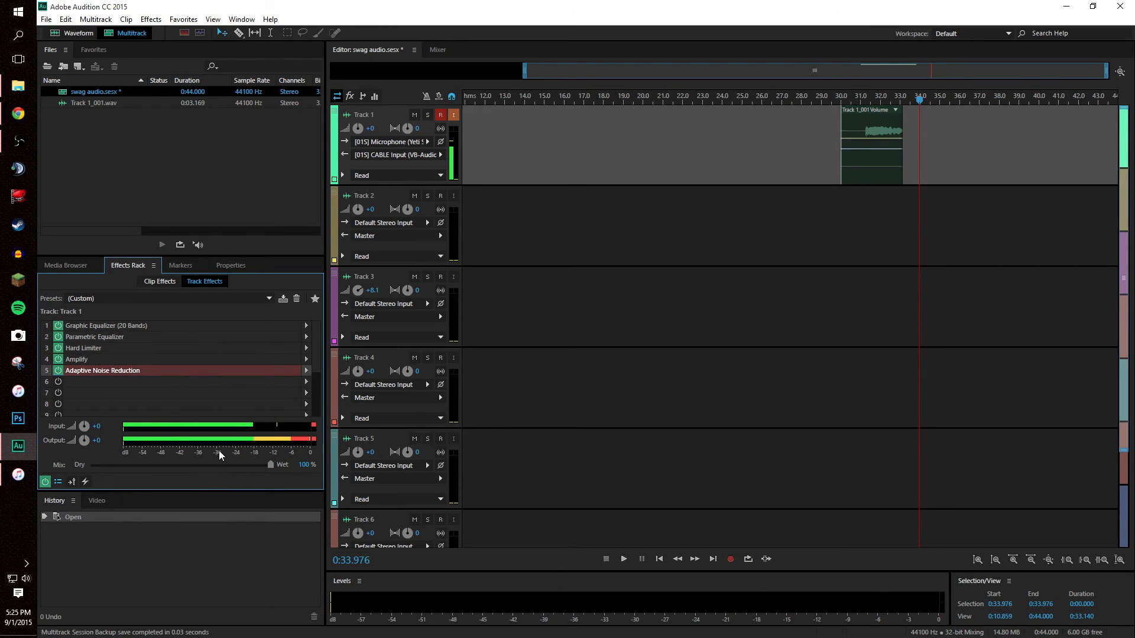